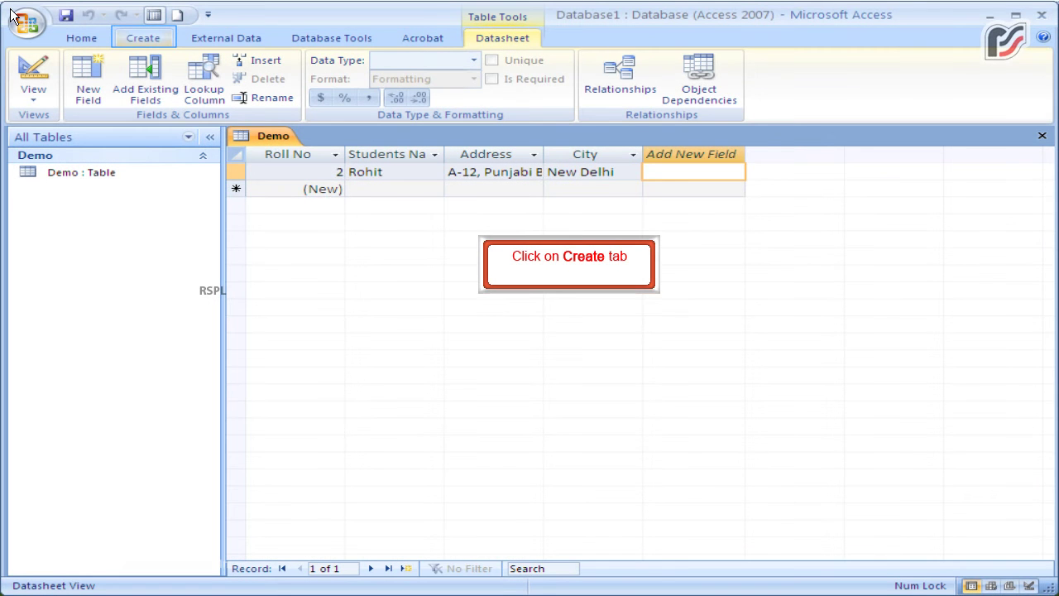
Step: Show the More Forms list of extra form types on the Create tab
click(146, 37)
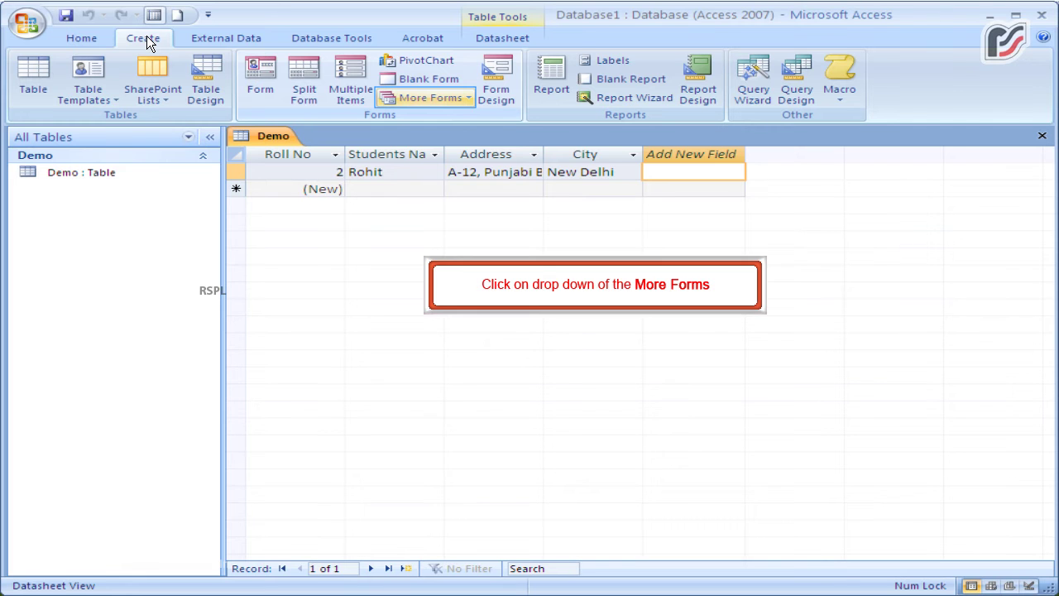
click(468, 98)
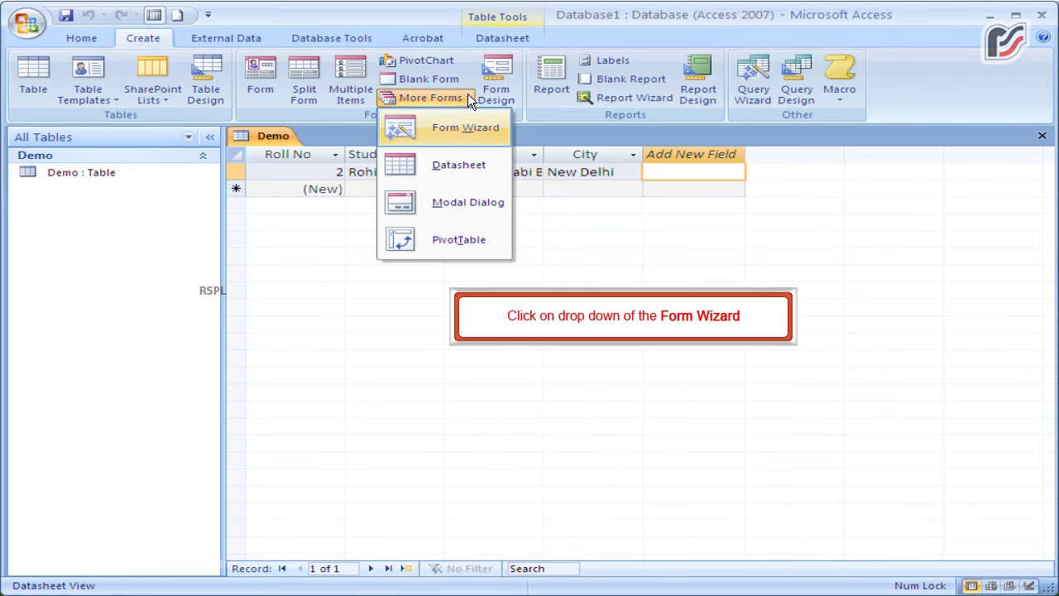
Step: Start the Form Wizard with Roll No, Students Name, Address and City selected
click(473, 137)
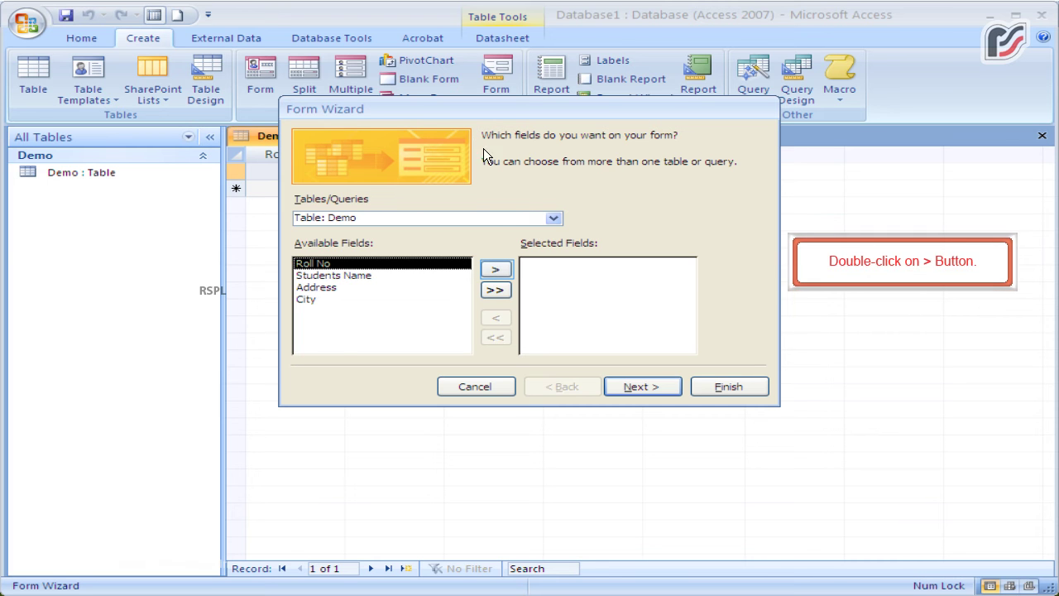
click(494, 267)
click(493, 267)
click(494, 267)
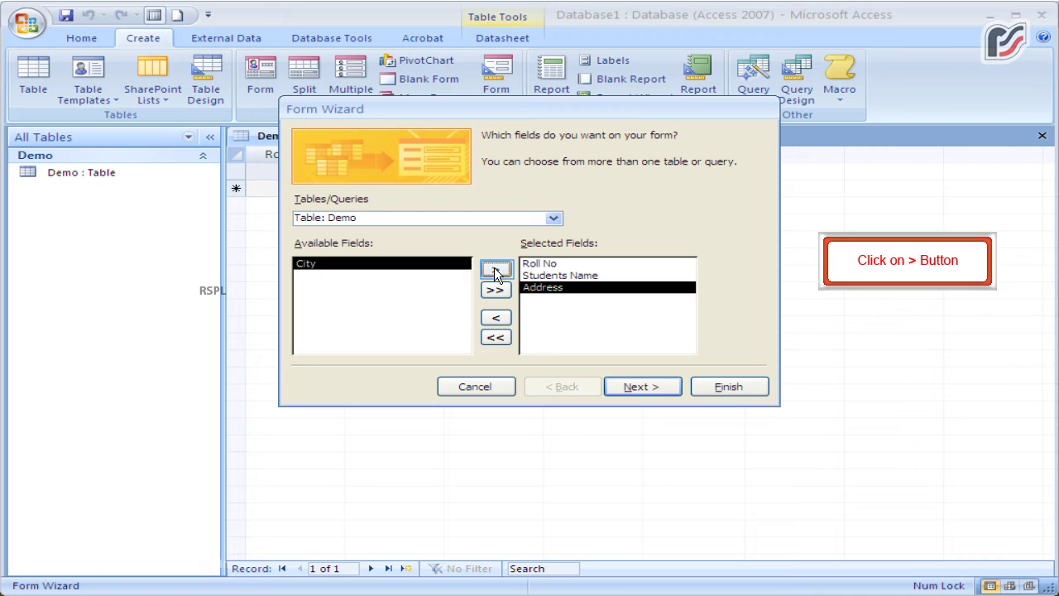
click(493, 267)
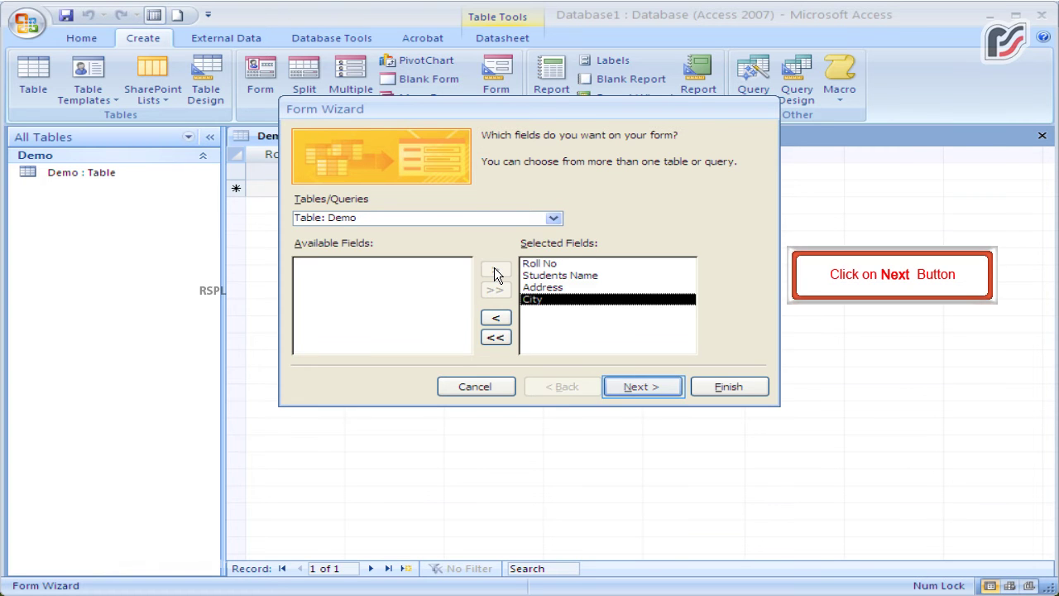
click(639, 387)
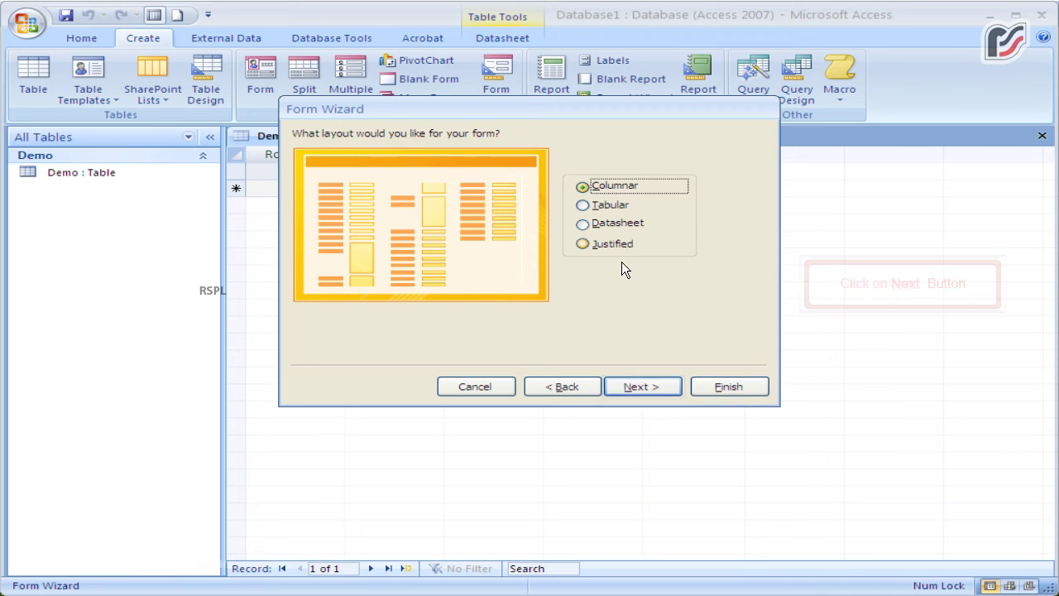
Step: Finish the wizard with Columnar layout and Metro style, opening the Demo form for viewing
click(630, 386)
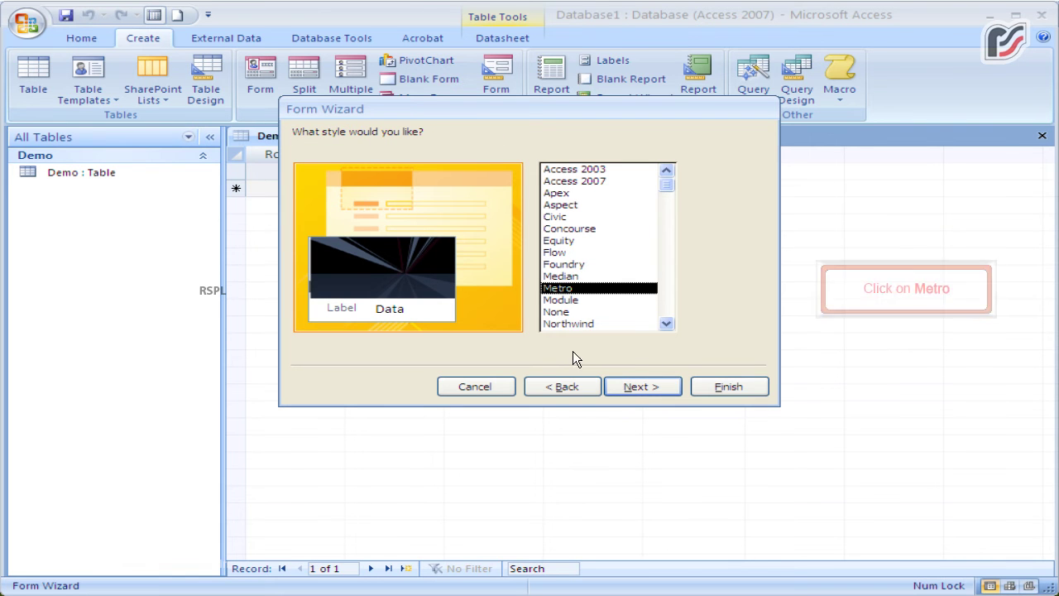
click(559, 289)
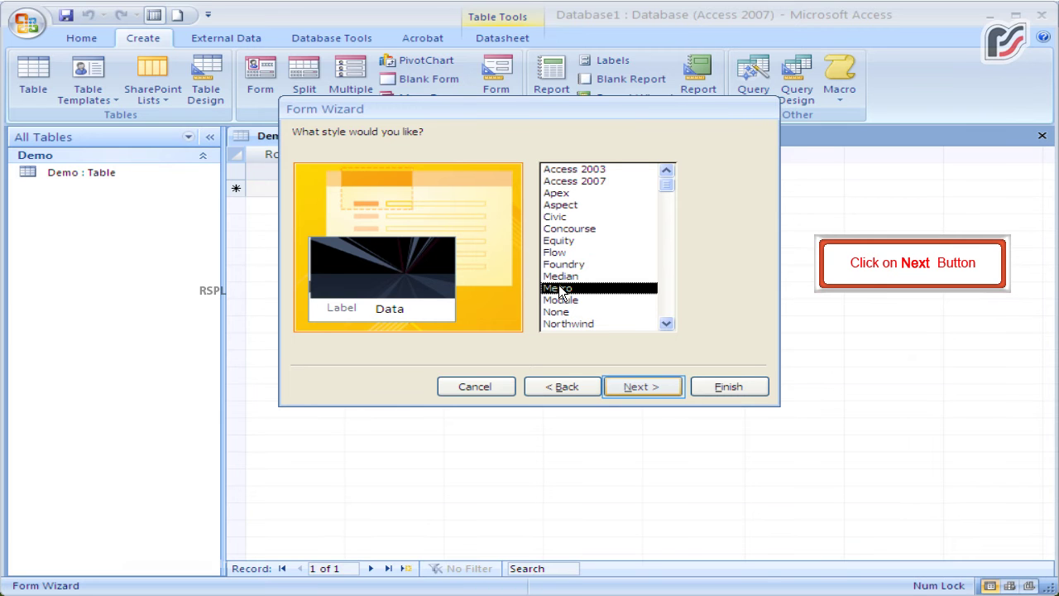
click(638, 384)
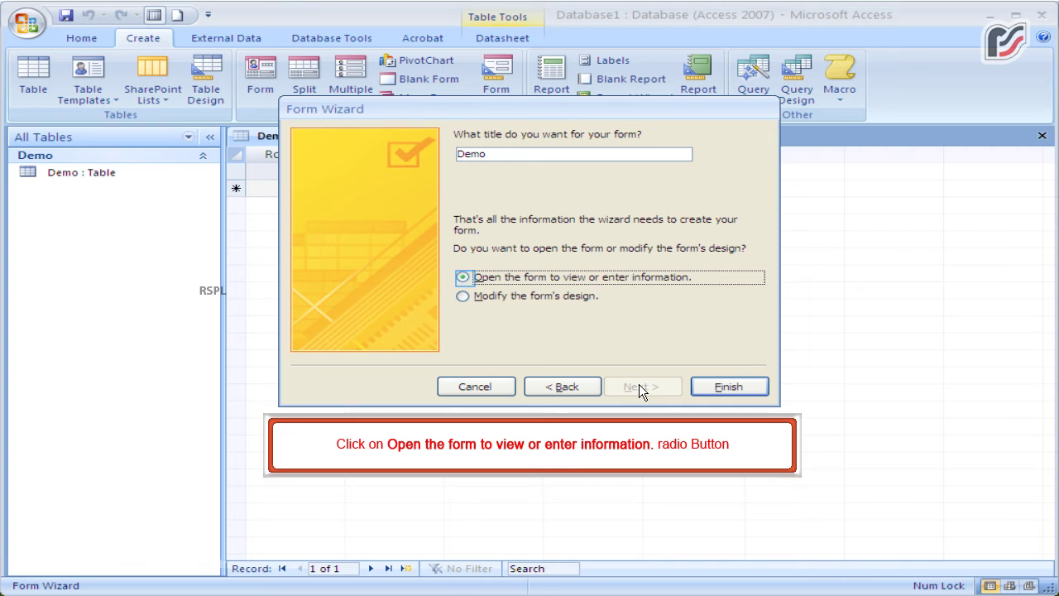
click(463, 278)
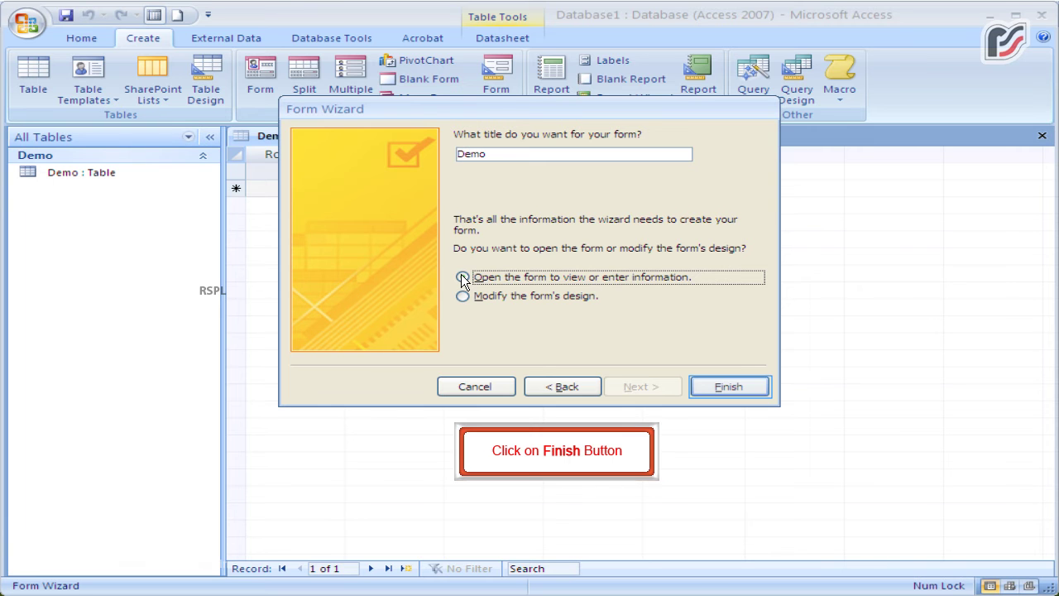
click(736, 386)
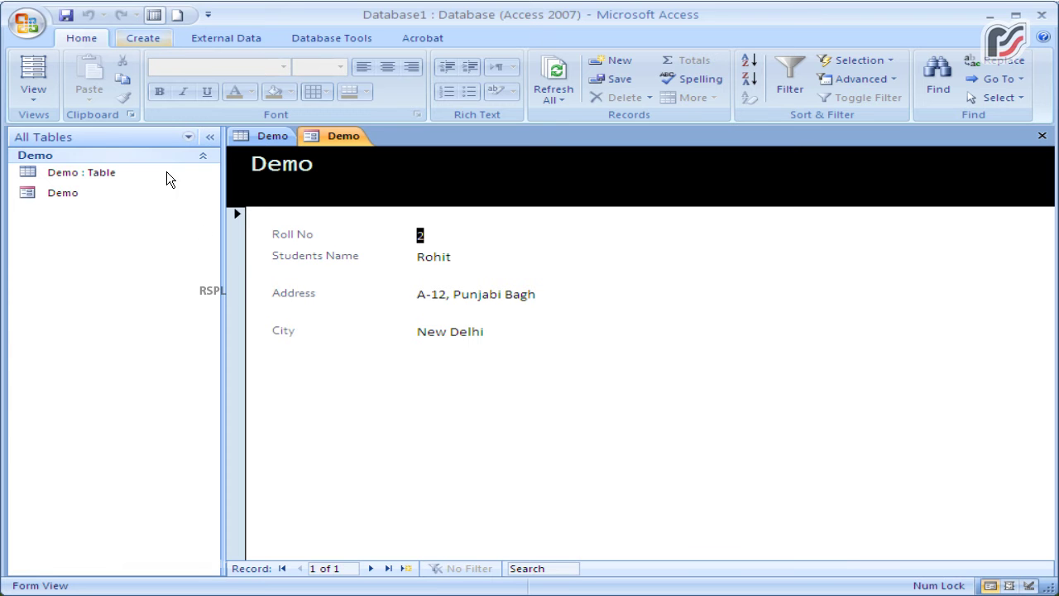
Step: Create a quick Demo1 form from the Demo table using the Form button
click(139, 34)
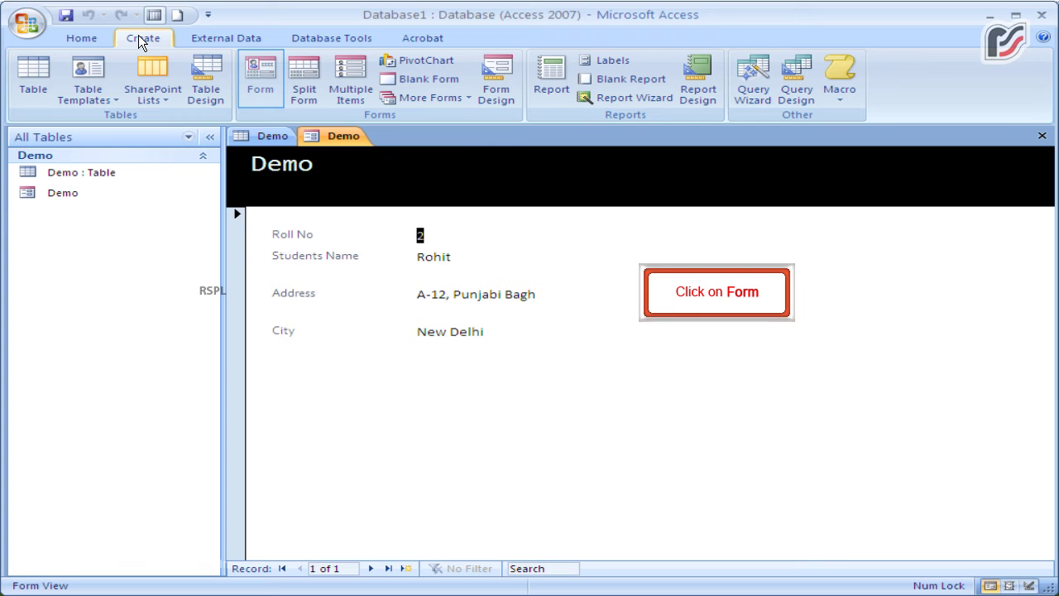
click(265, 74)
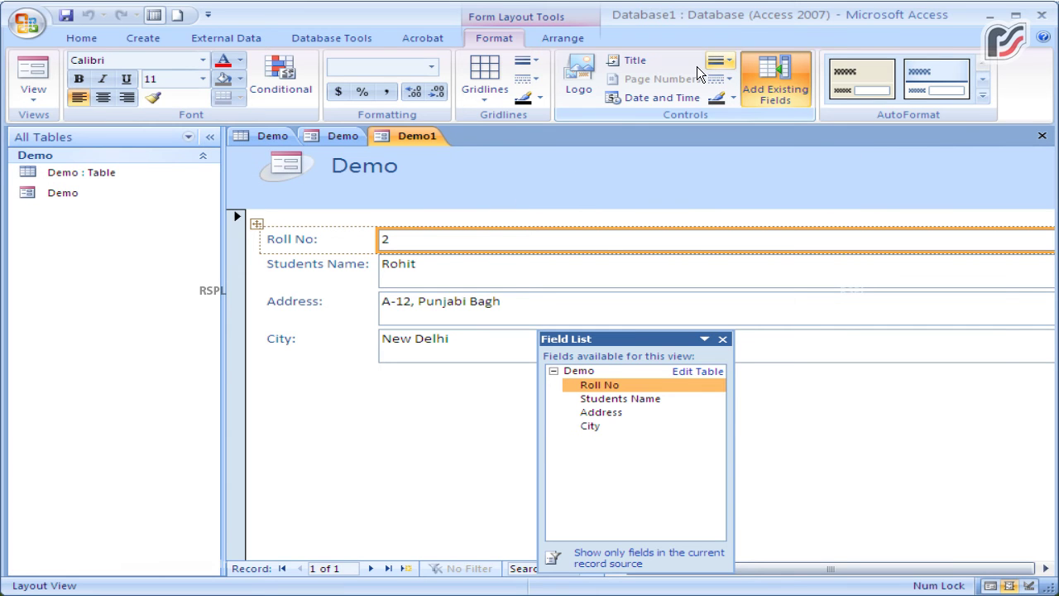
Step: Retitle the Demo1 form heading to 'Student Data Form'
click(728, 62)
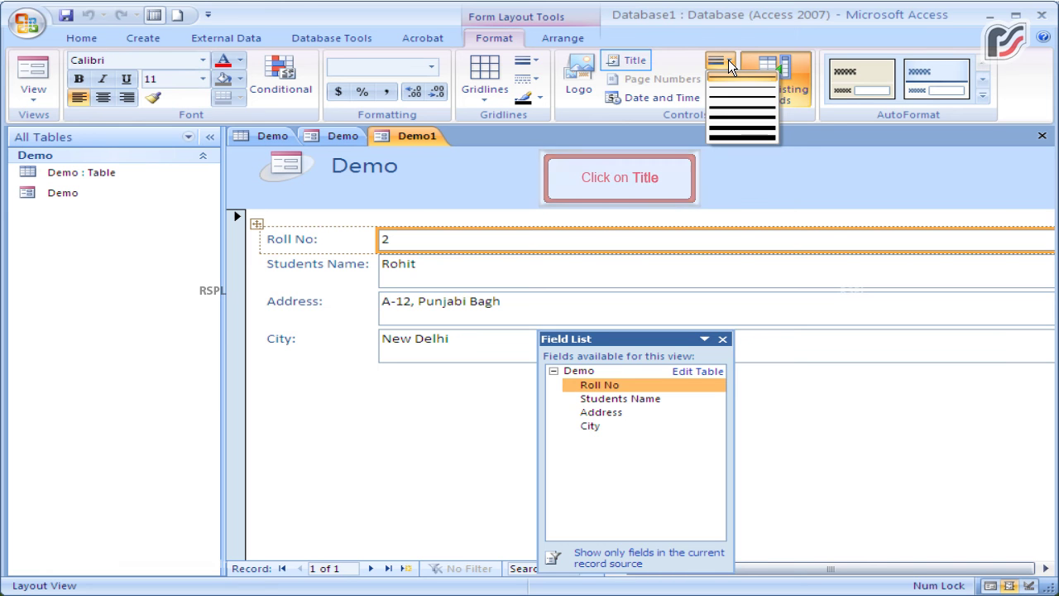
click(640, 58)
text(S)
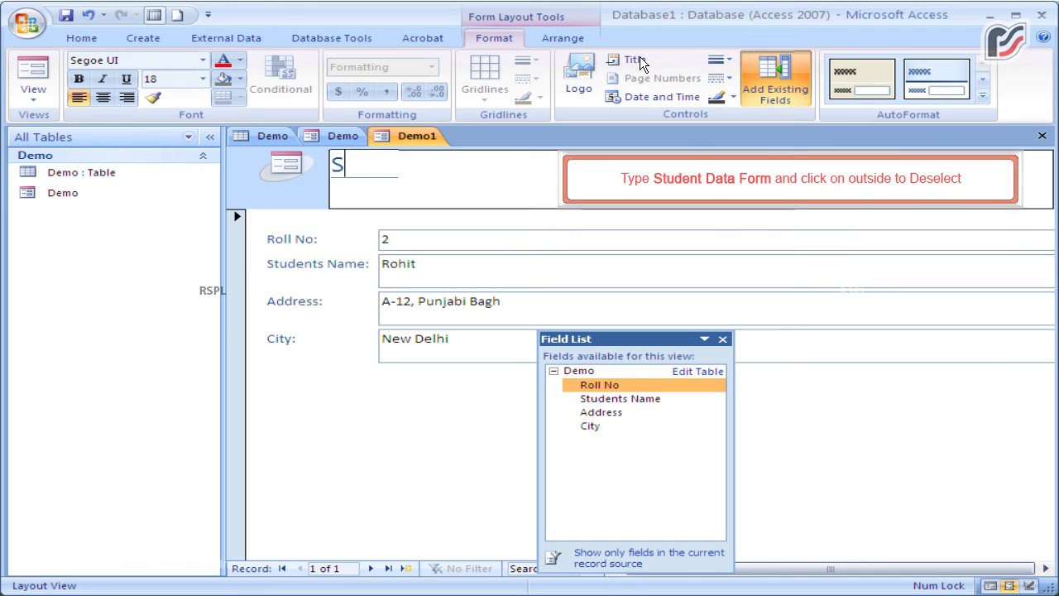
text(tude)
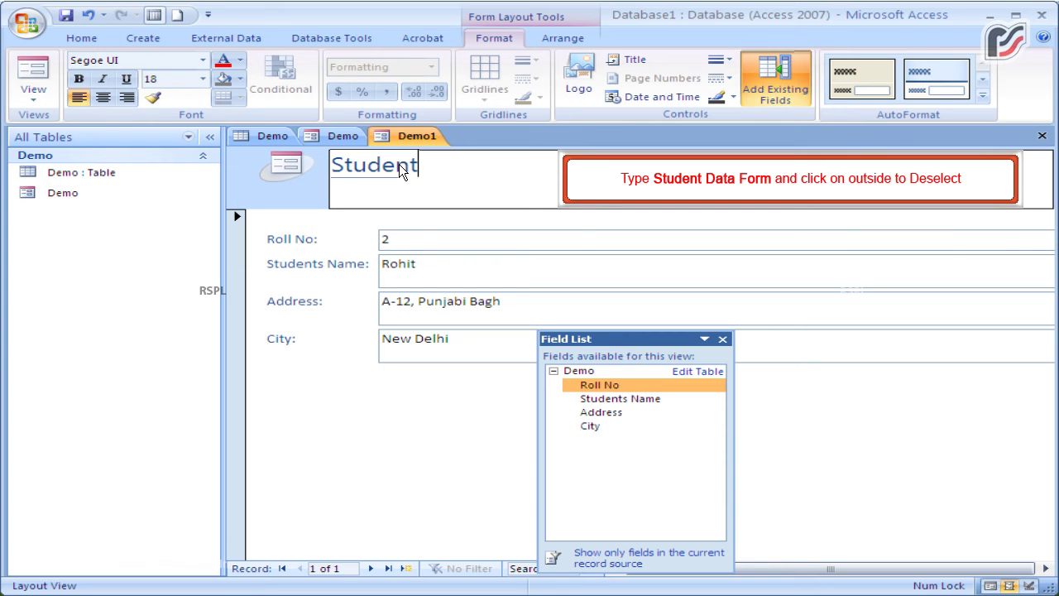
text(nt D)
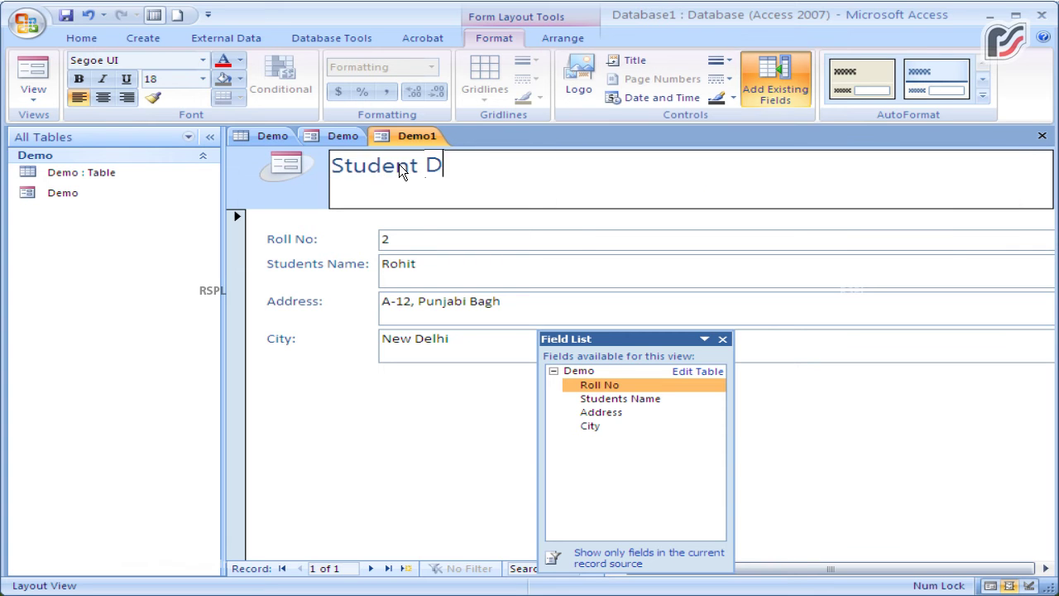
text(ata F)
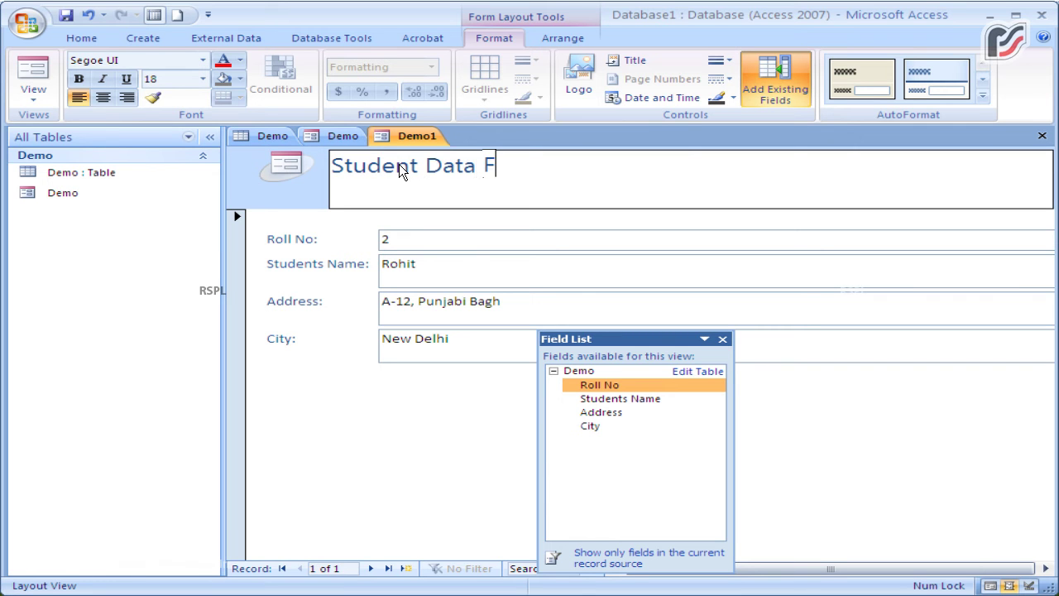
text(orm)
click(308, 187)
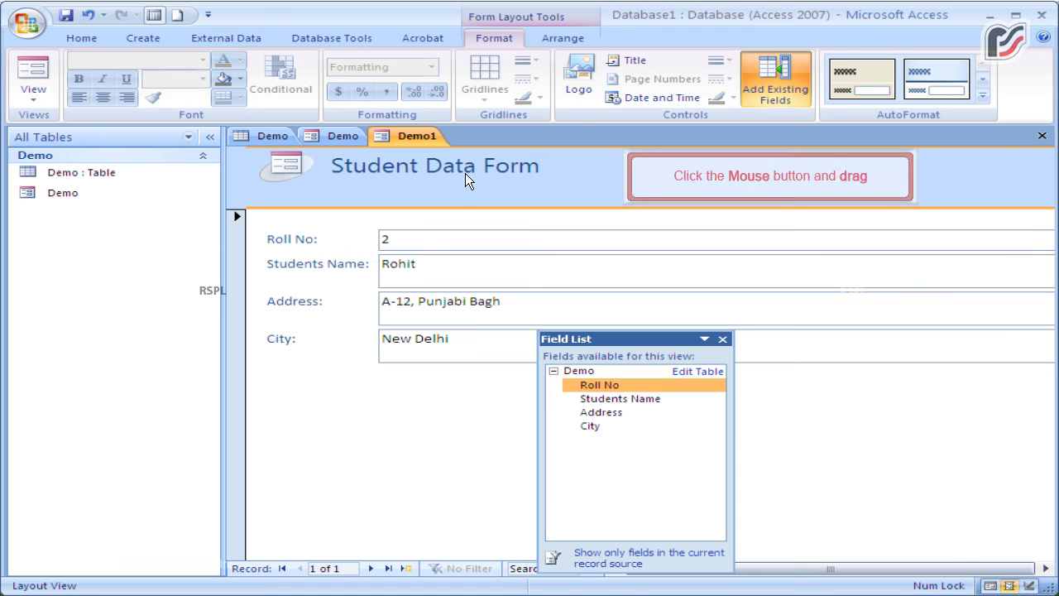
Step: Lower and resize the title, then move the logo and stretch it across the header
drag(465, 173, 497, 239)
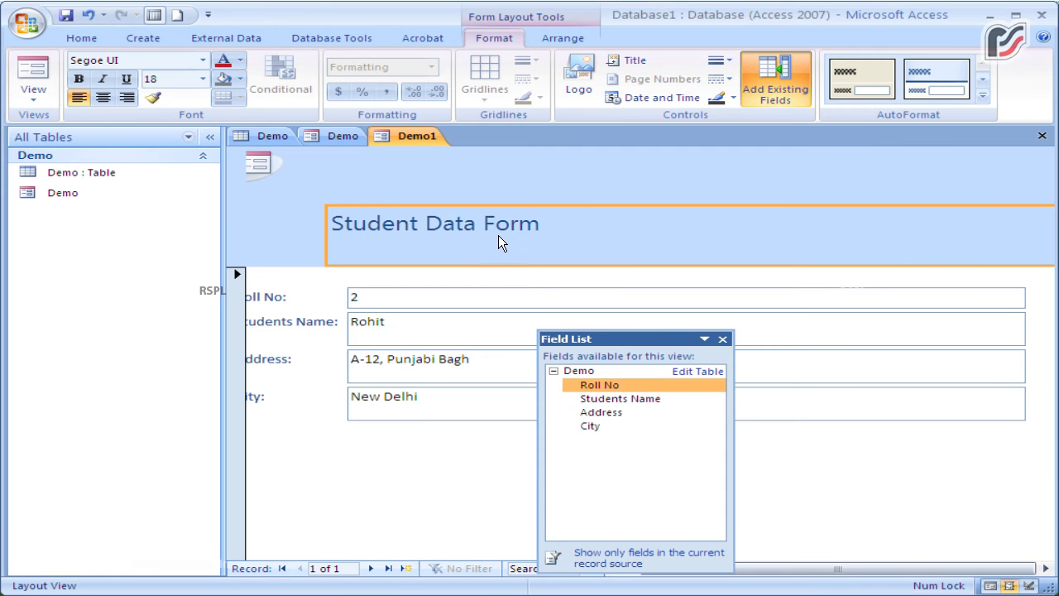
drag(499, 241, 507, 248)
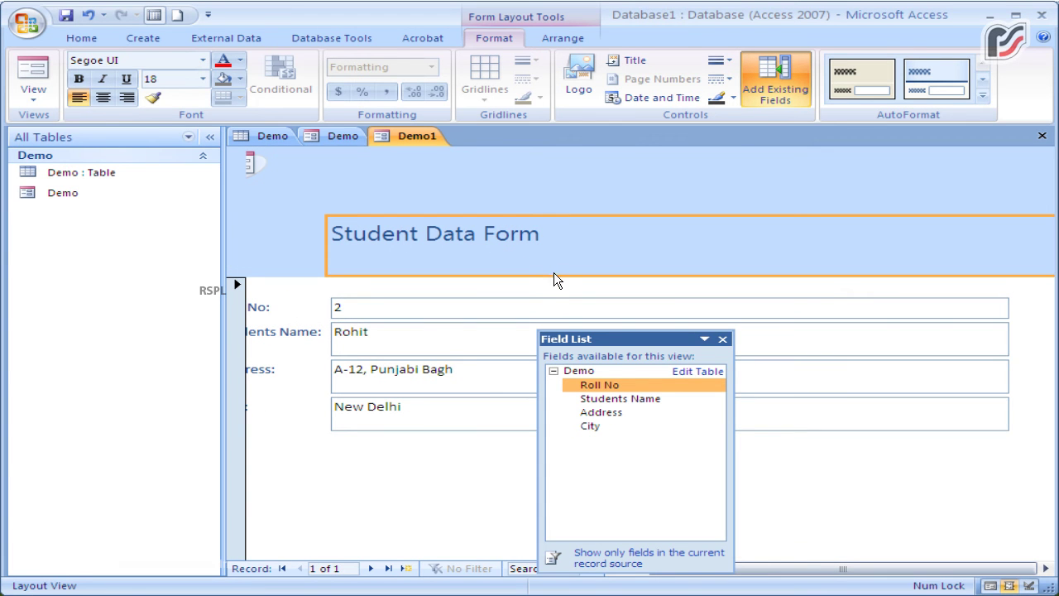
drag(551, 275, 548, 249)
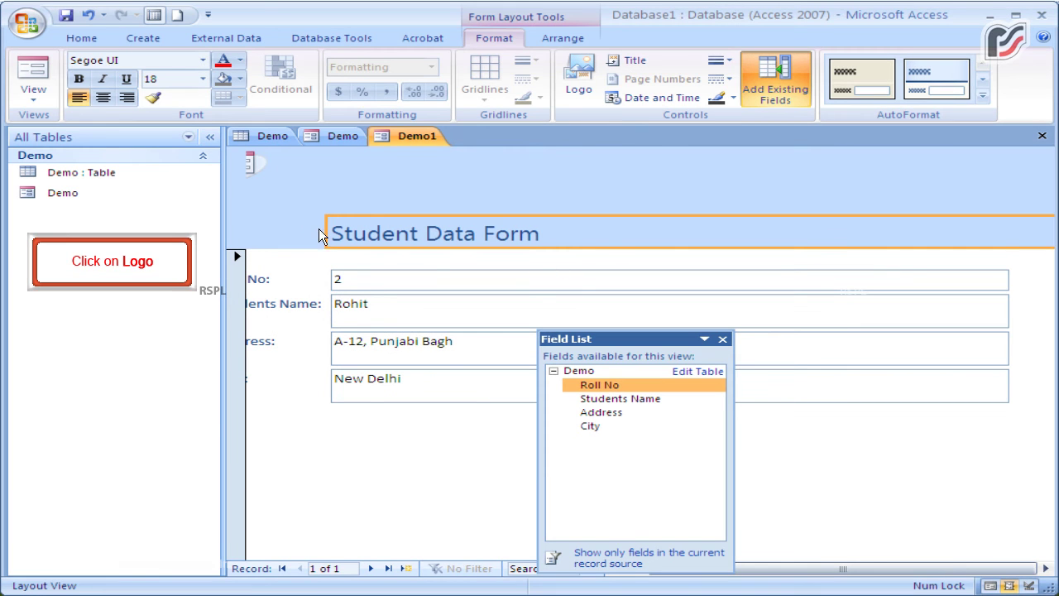
drag(259, 161, 269, 204)
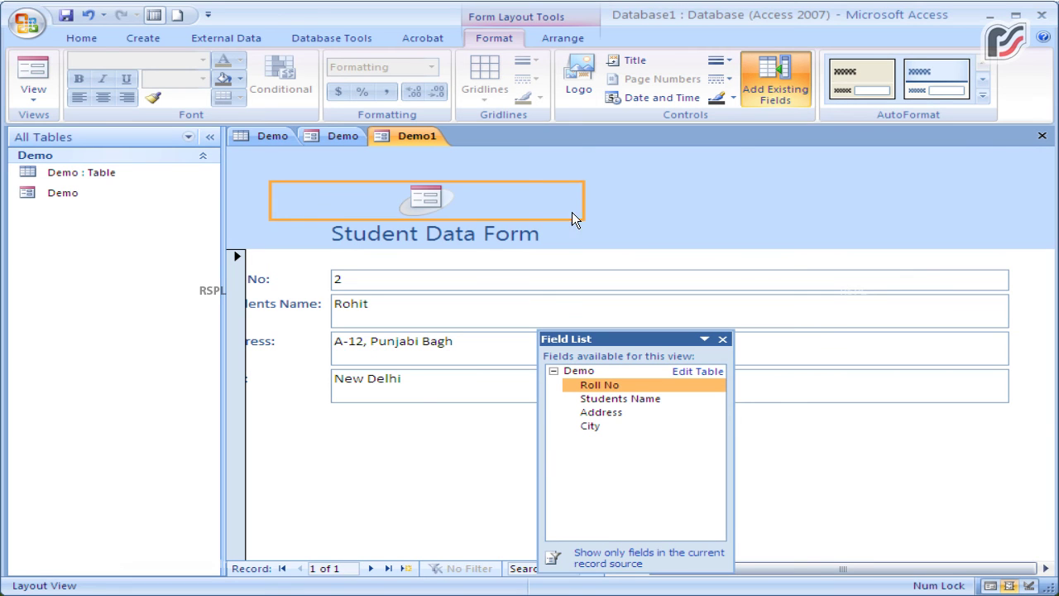
drag(646, 216, 1044, 232)
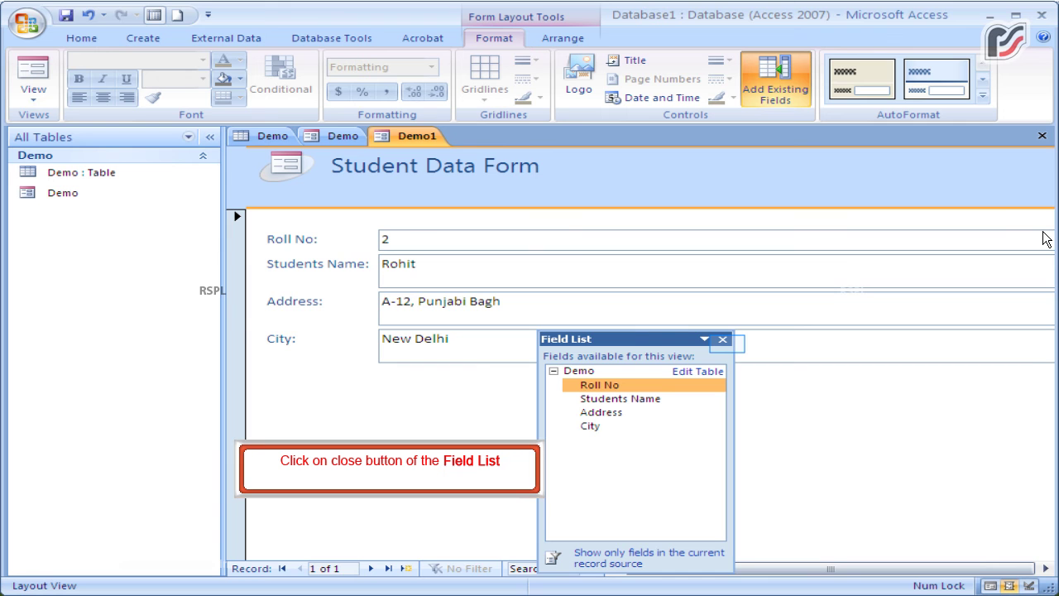
Step: Close the Field List, insert date and time, and stack them at the header's top right
click(724, 340)
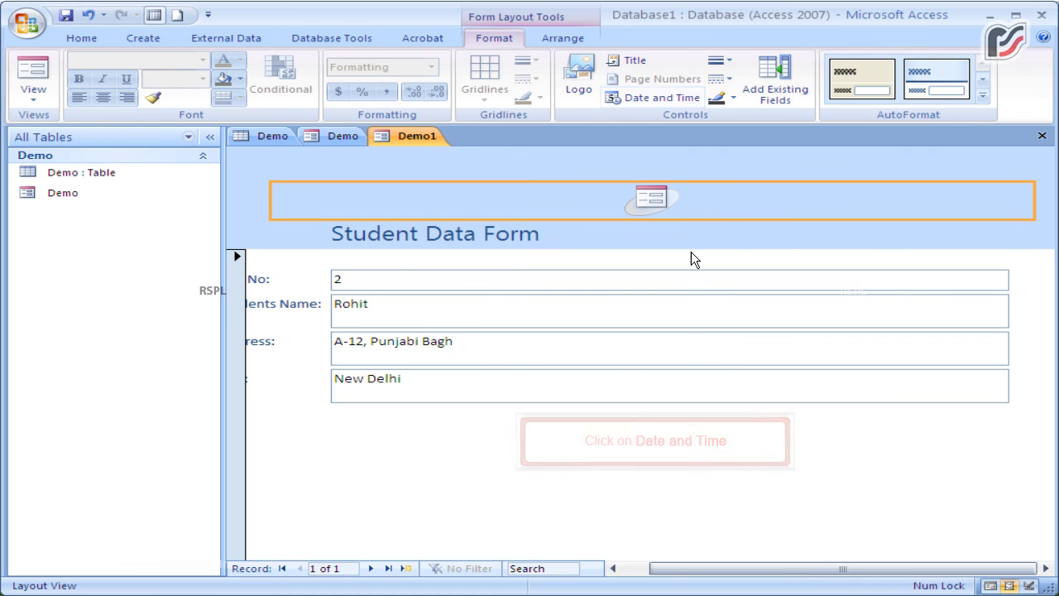
click(687, 98)
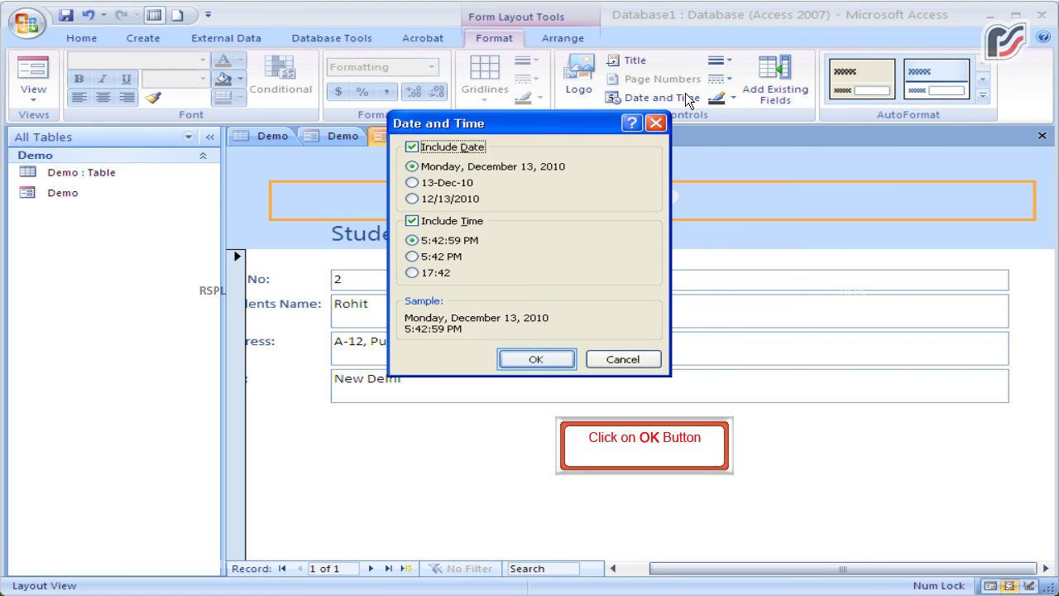
click(562, 358)
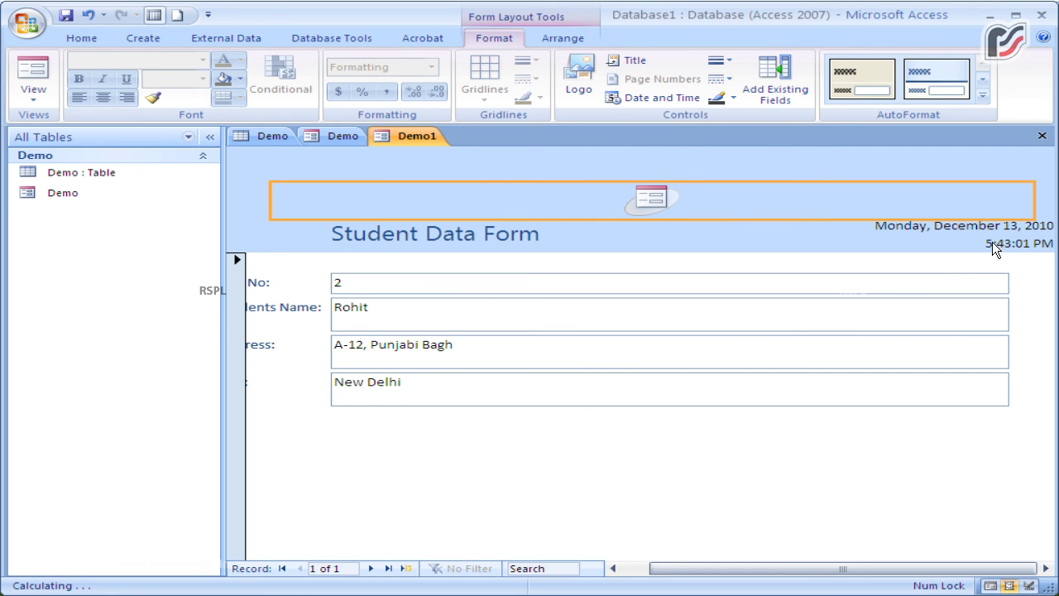
drag(997, 235, 989, 172)
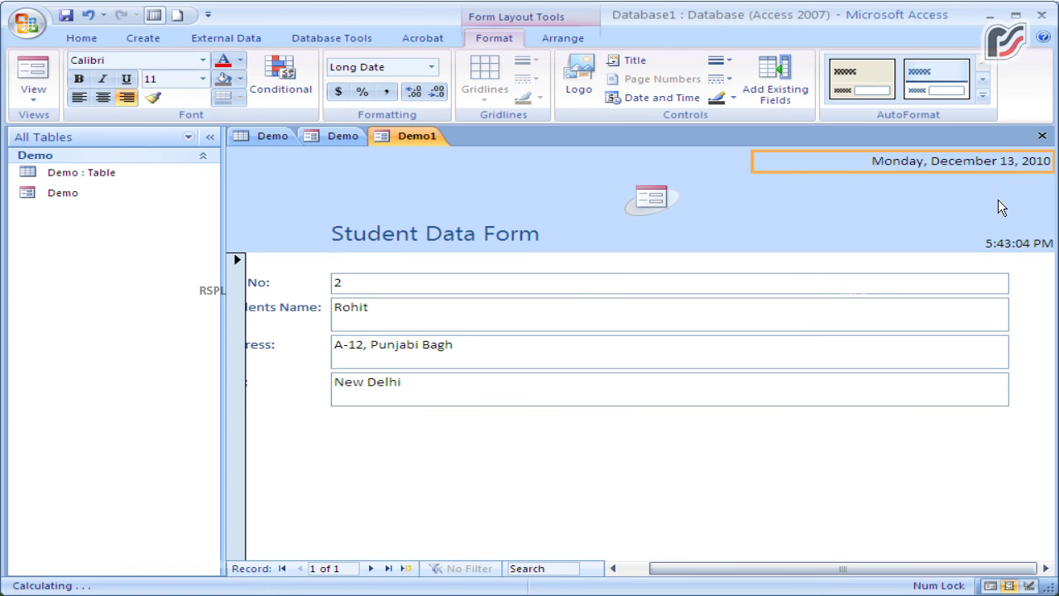
drag(1000, 237, 998, 189)
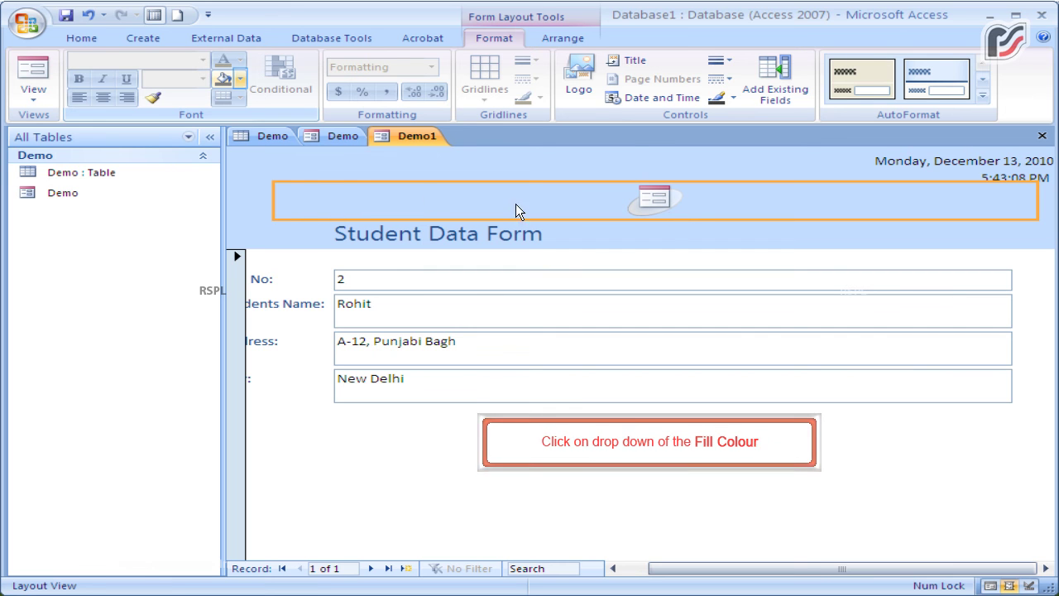
Step: Fill the logo band and the form header with Light Gray, then select the date and time
click(241, 78)
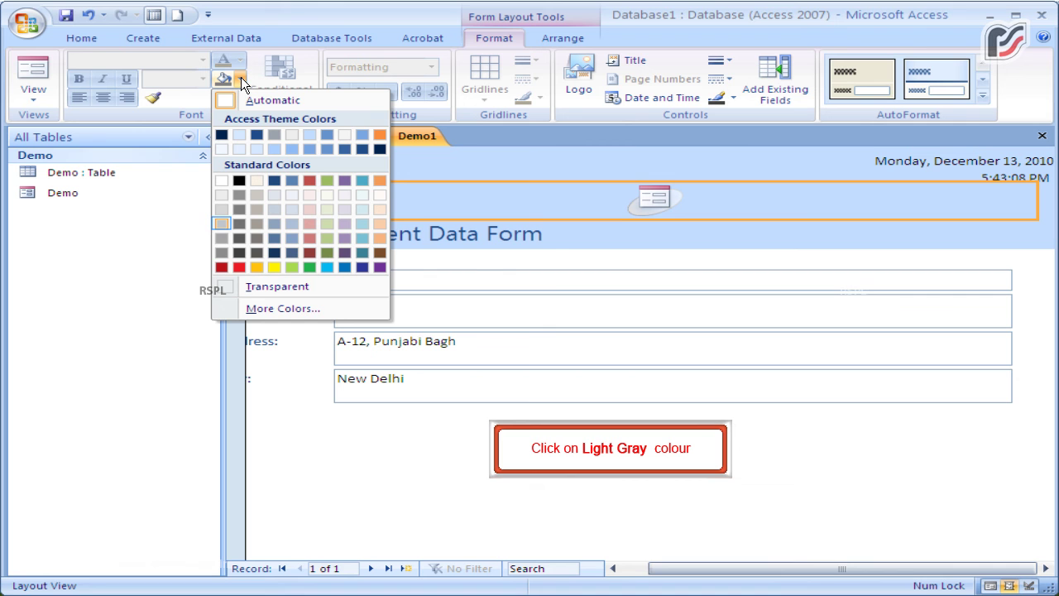
click(219, 224)
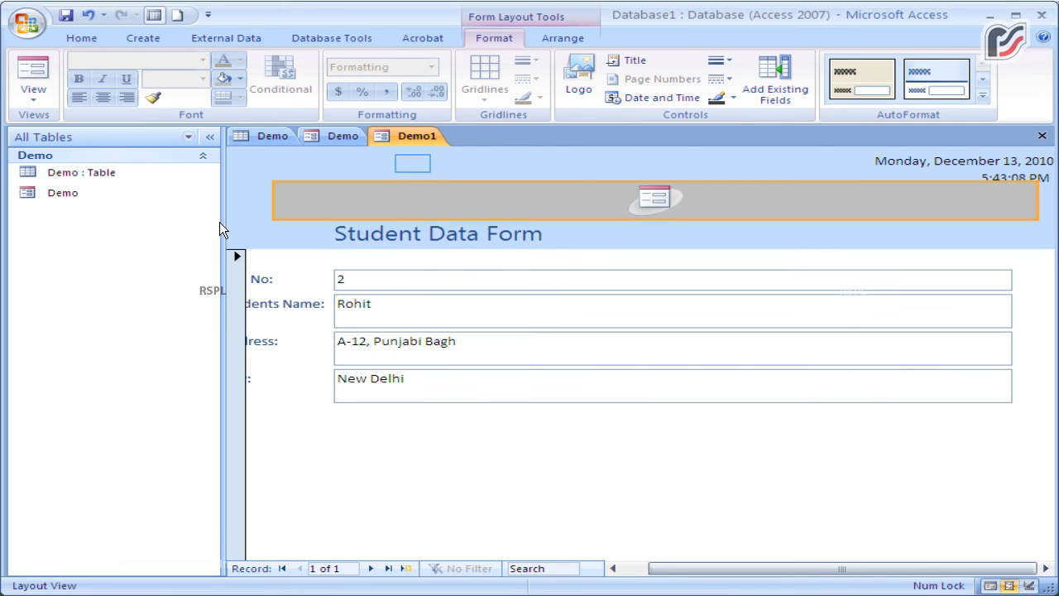
click(422, 174)
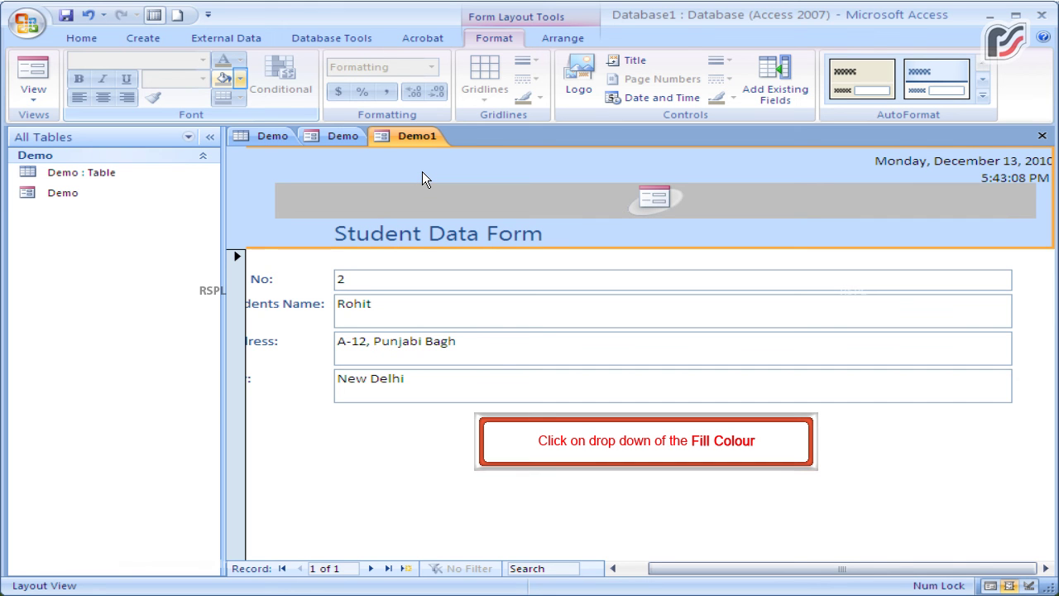
click(238, 79)
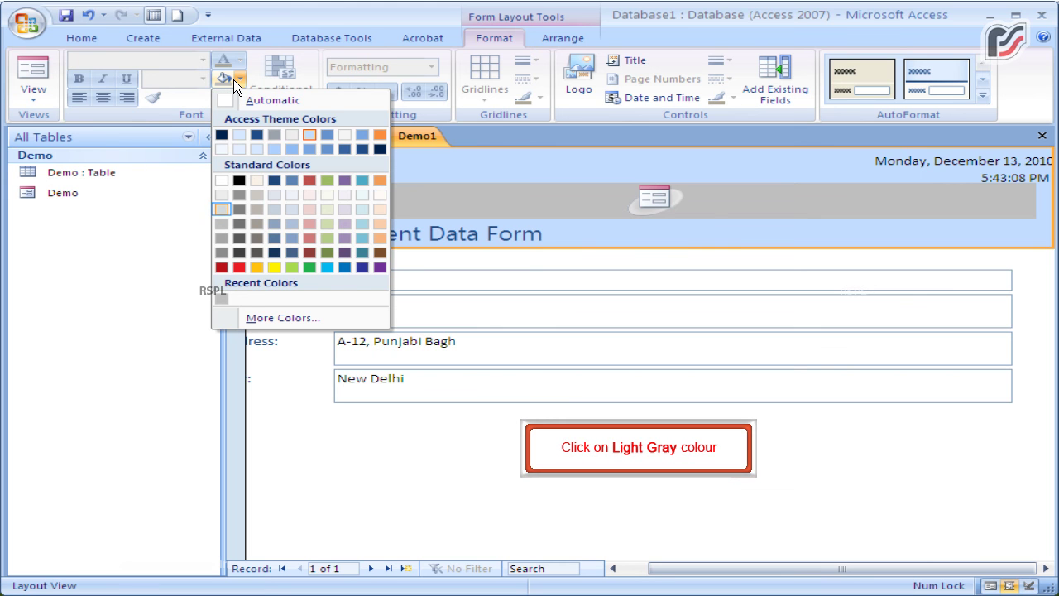
click(220, 208)
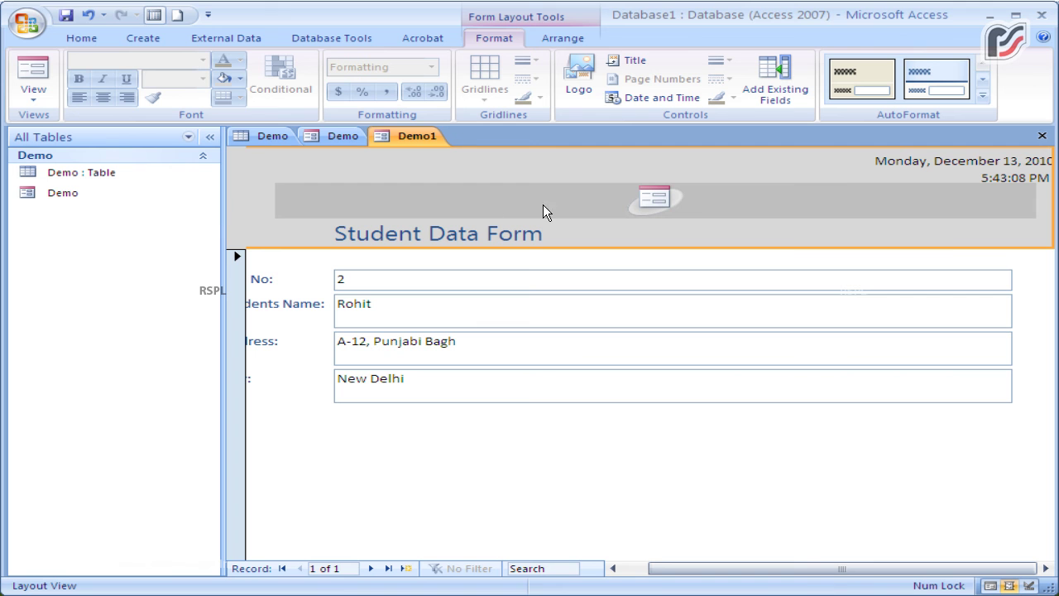
click(928, 167)
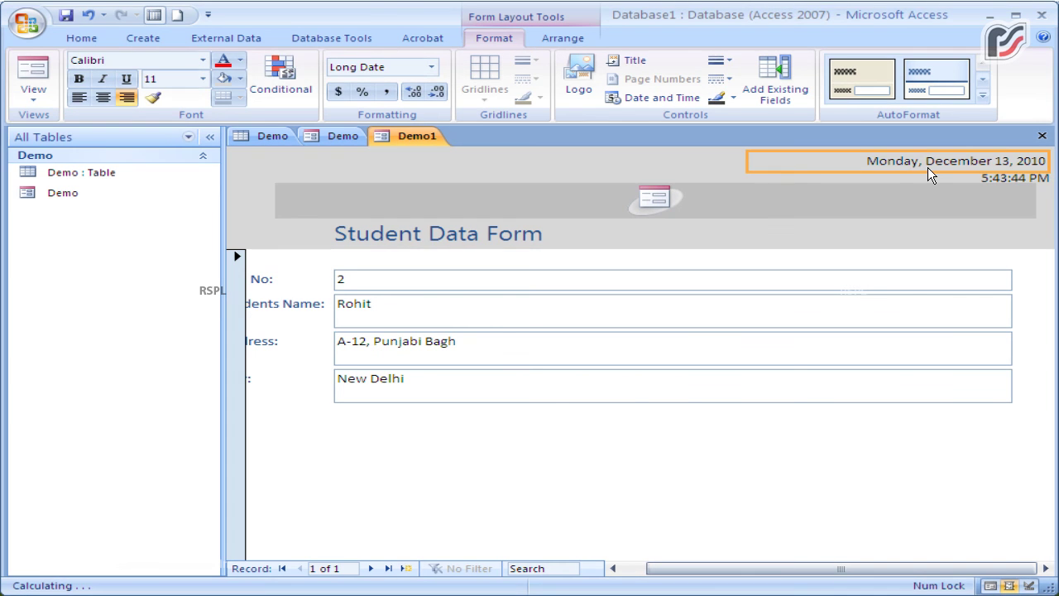
click(997, 186)
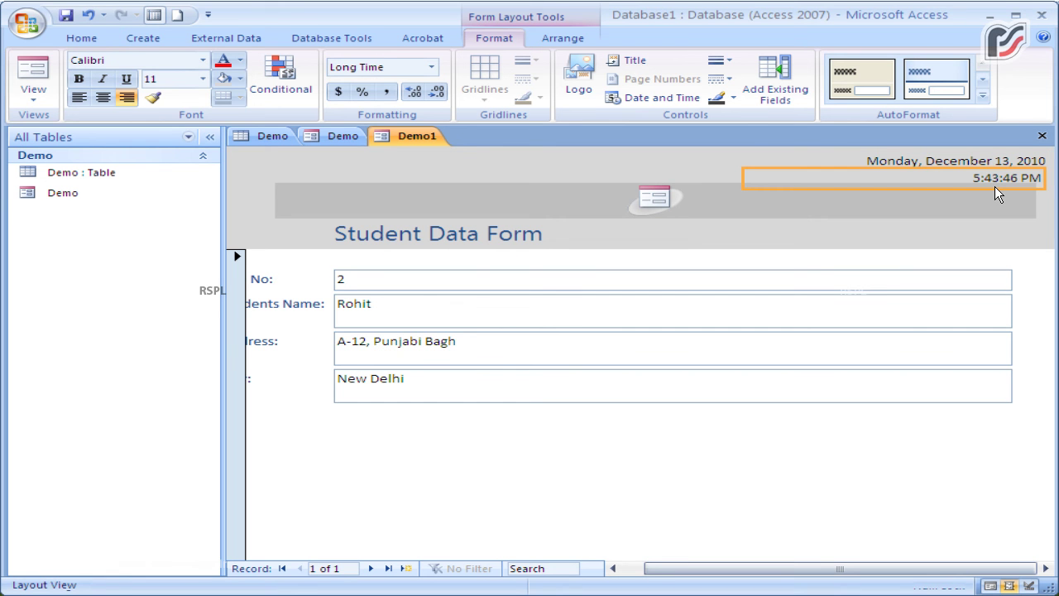